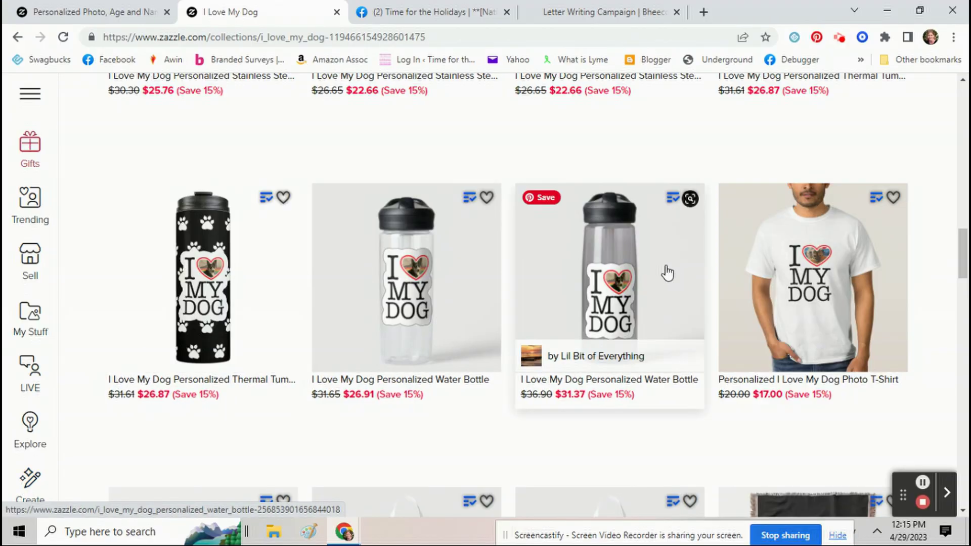
# - Start a new design from the blank 16x16 Throw Pillow and open it in the design editor
pyautogui.click(30, 480)
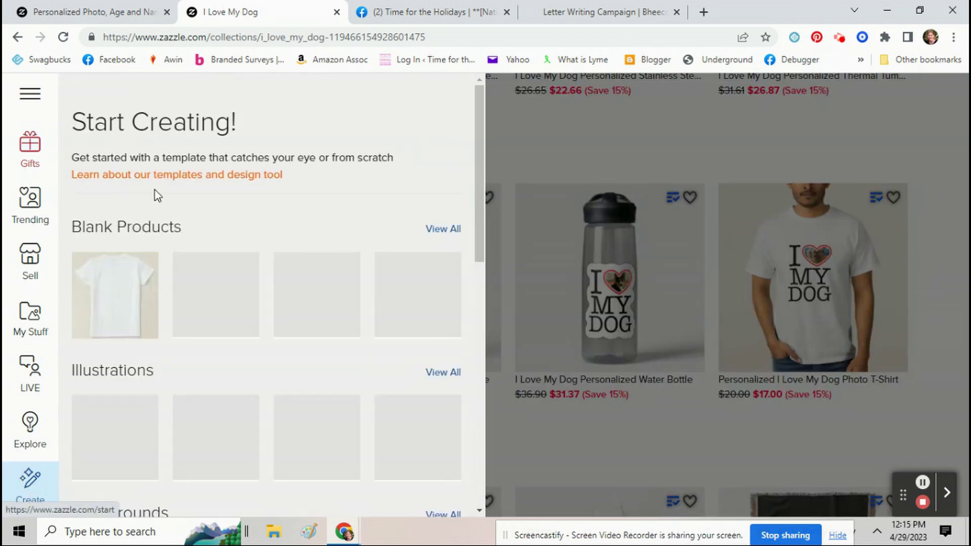
pyautogui.click(332, 300)
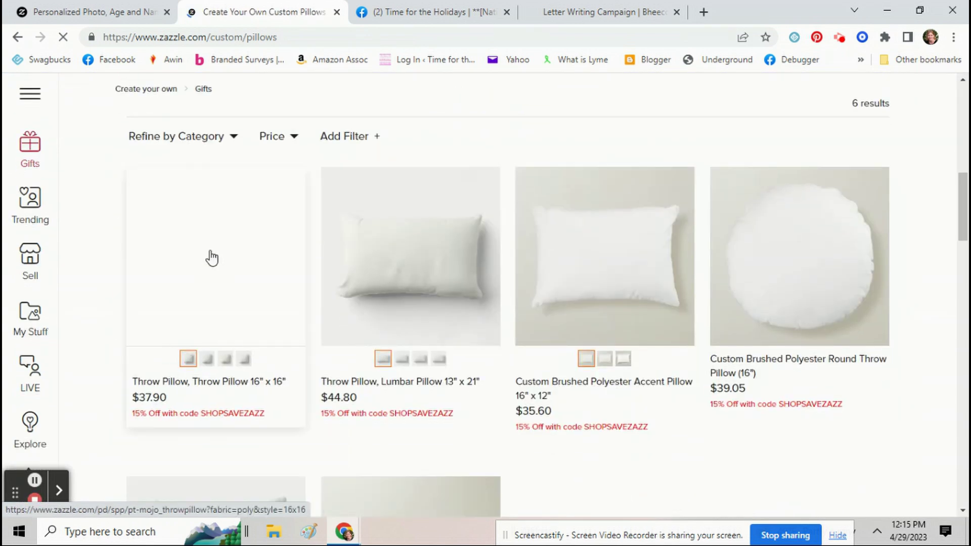
pyautogui.click(211, 258)
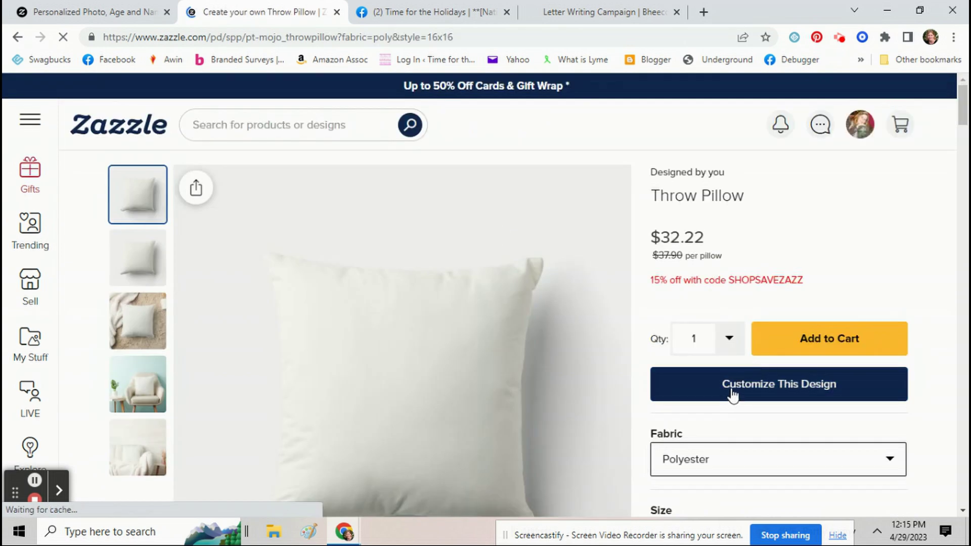
pyautogui.scroll(-1, 732, 395)
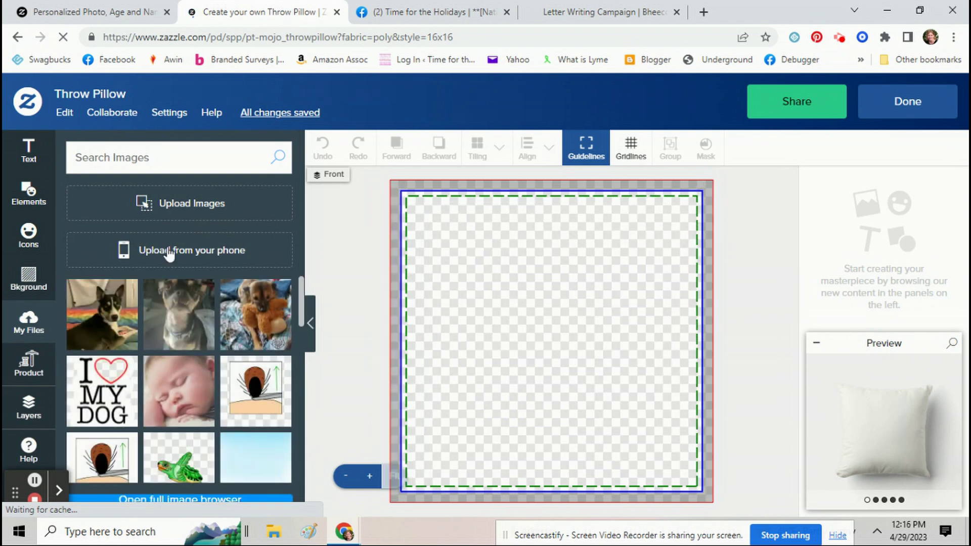
# - Upload the Untitled_Artwork fluid-art image and fill the pillow front with it
pyautogui.click(189, 202)
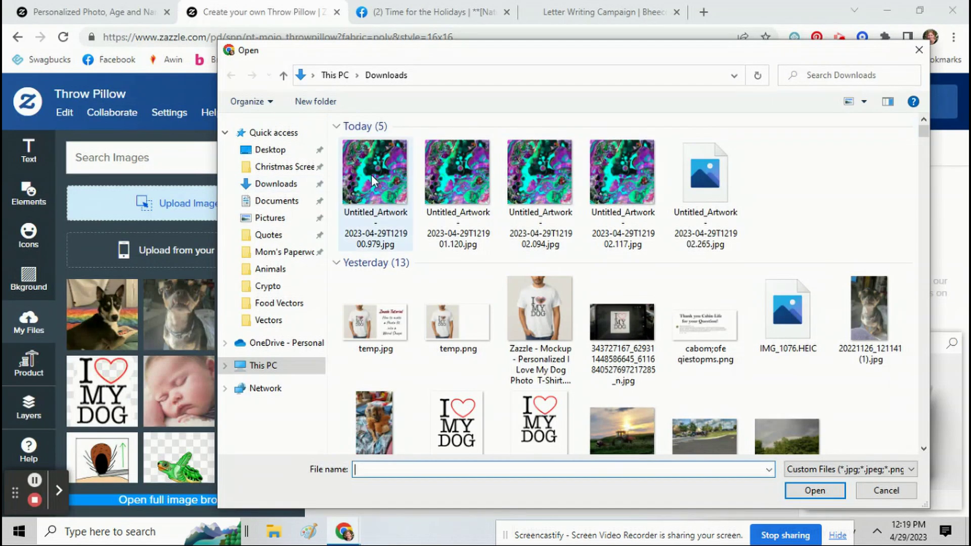
pyautogui.click(397, 175)
pyautogui.doubleClick(397, 175)
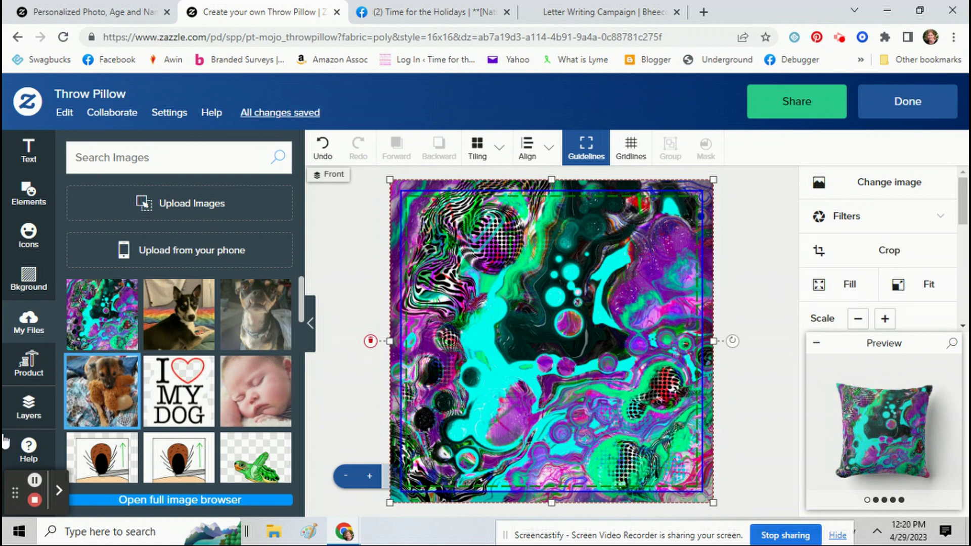
# - Fill the pillow's back side with the same fluid-art image and finish the design
pyautogui.click(27, 413)
pyautogui.click(226, 277)
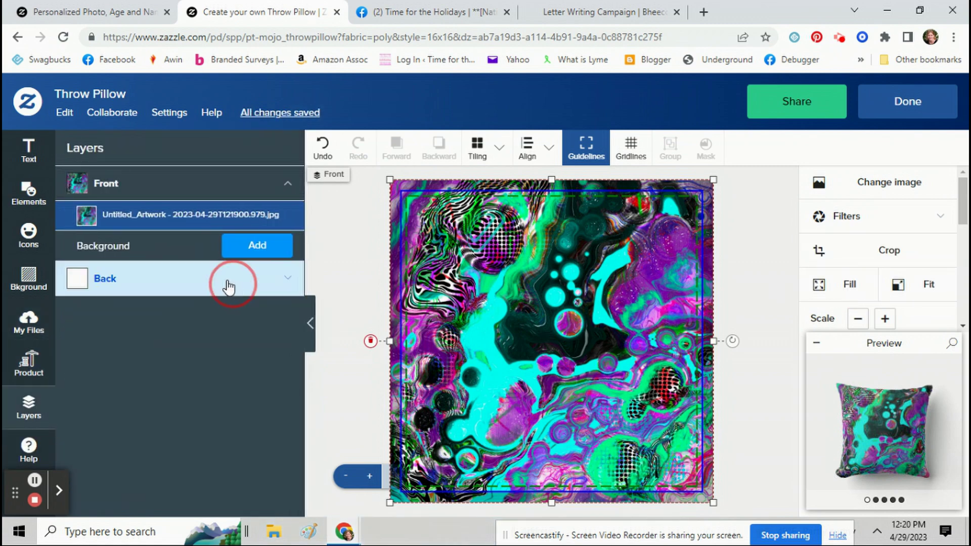
pyautogui.click(42, 326)
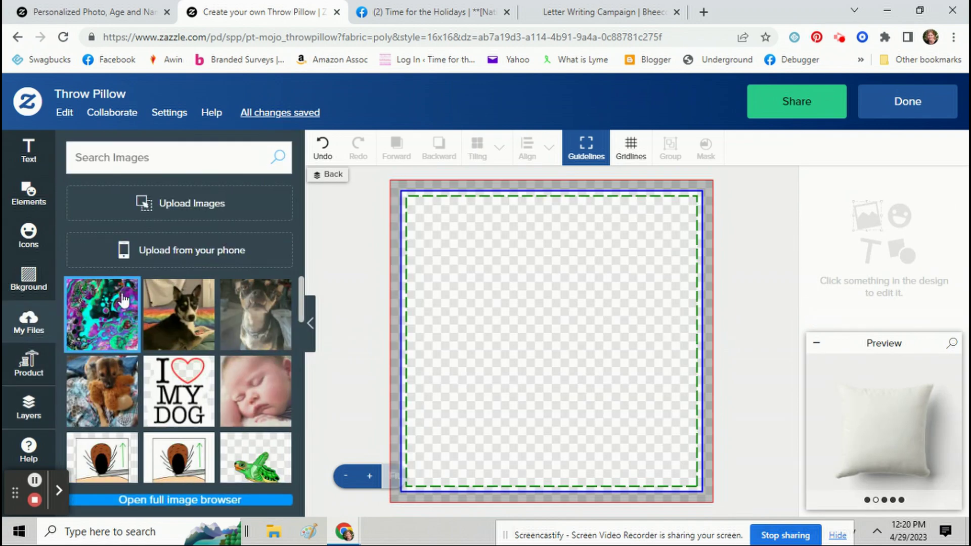
pyautogui.click(855, 283)
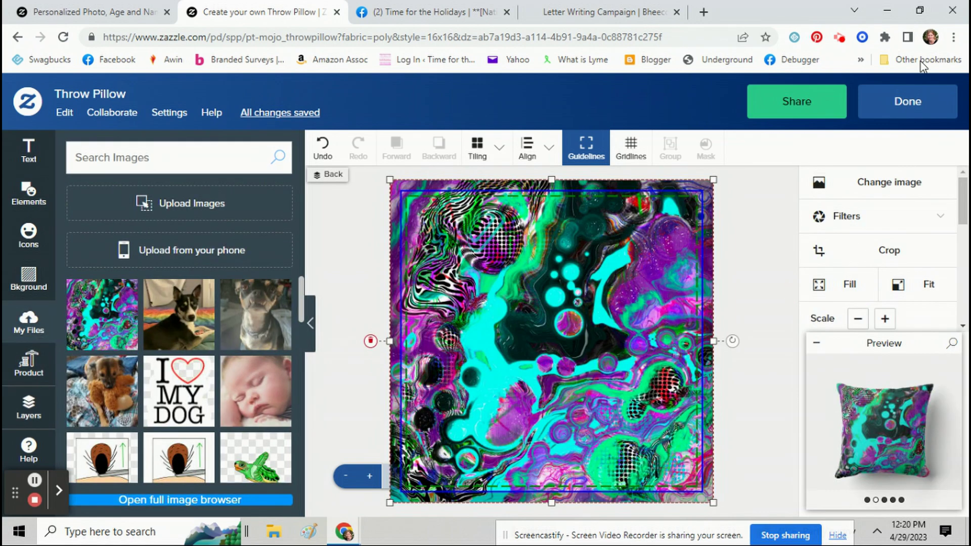
pyautogui.click(894, 99)
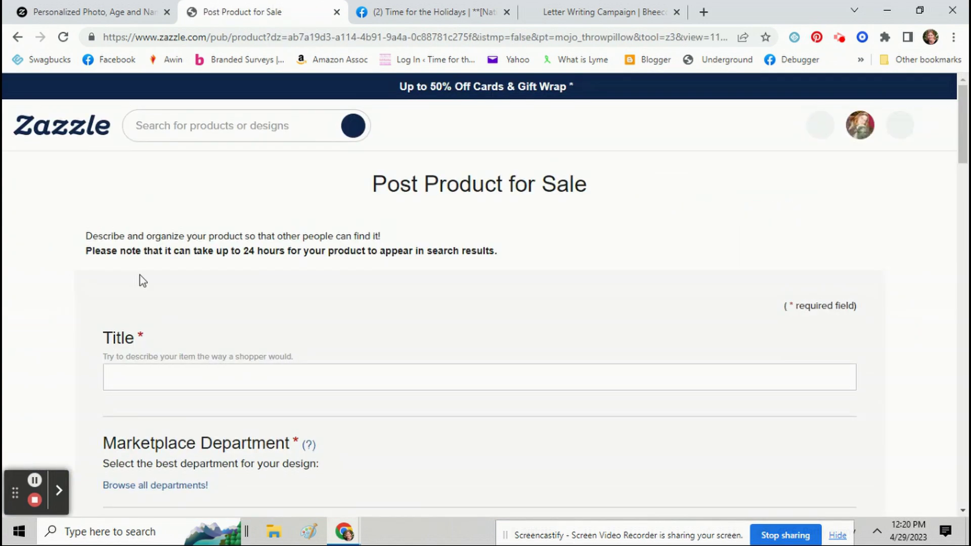
# - Title the listing 'Purple, Teal, Blue, Black Colorful Abstract Fluid', choose Throw Pillows, and add a description
pyautogui.scroll(-2, 170, 302)
pyautogui.click(169, 302)
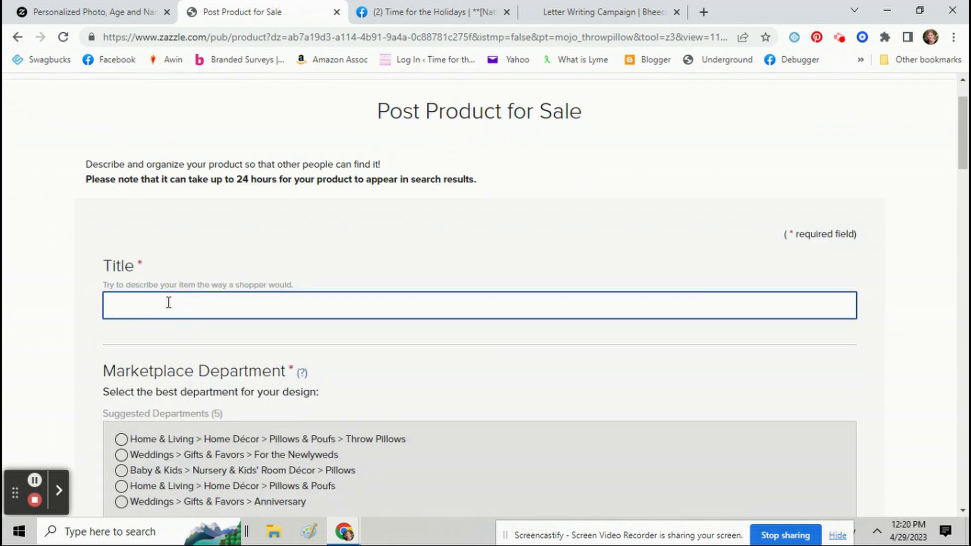
pyautogui.write('Purple, Teal, Blue, Black Colorful Abstract Fluid')
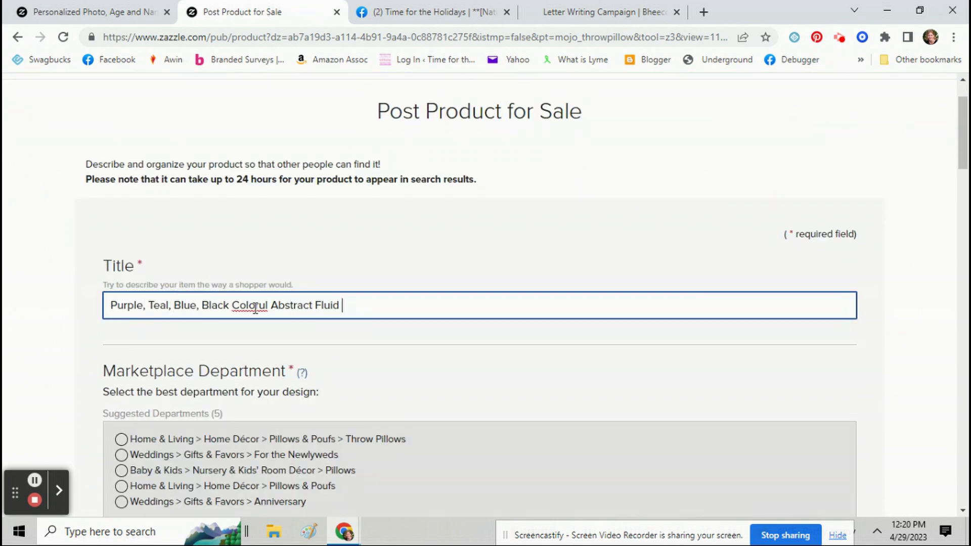
pyautogui.scroll(-3, 169, 303)
pyautogui.click(152, 298)
pyautogui.click(154, 338)
pyautogui.write('Colorful fluid art abstract modern purple, blue, teal, black and')
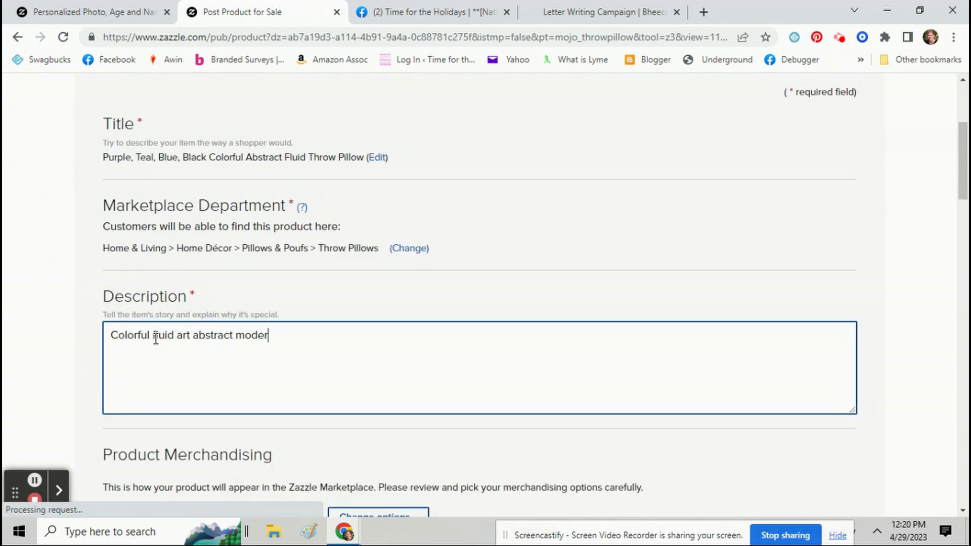
# - Set the listing's store category to Home Decor
pyautogui.scroll(-5, 177, 329)
pyautogui.scroll(2, 195, 322)
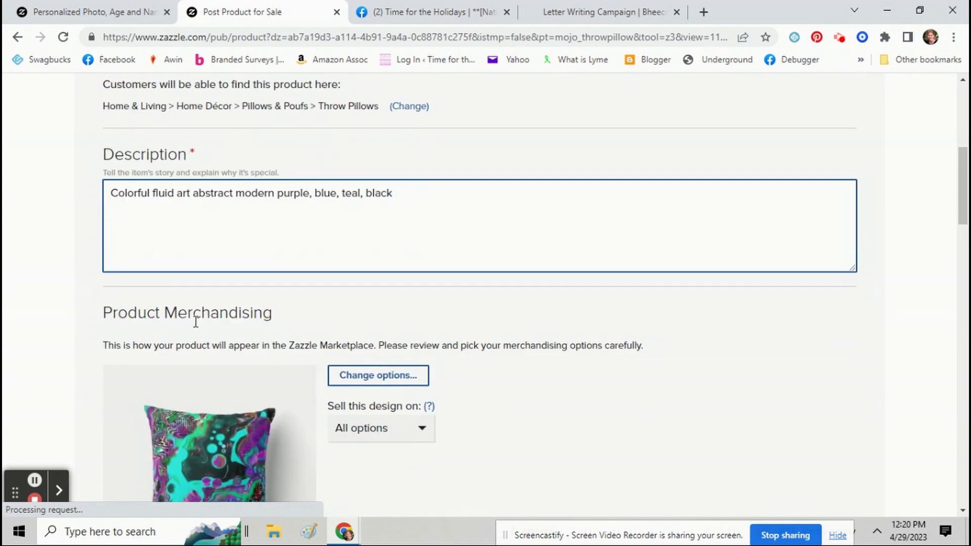
pyautogui.scroll(-8, 152, 318)
pyautogui.click(143, 299)
pyautogui.scroll(3, 191, 399)
pyautogui.click(191, 403)
pyautogui.scroll(-3, 261, 300)
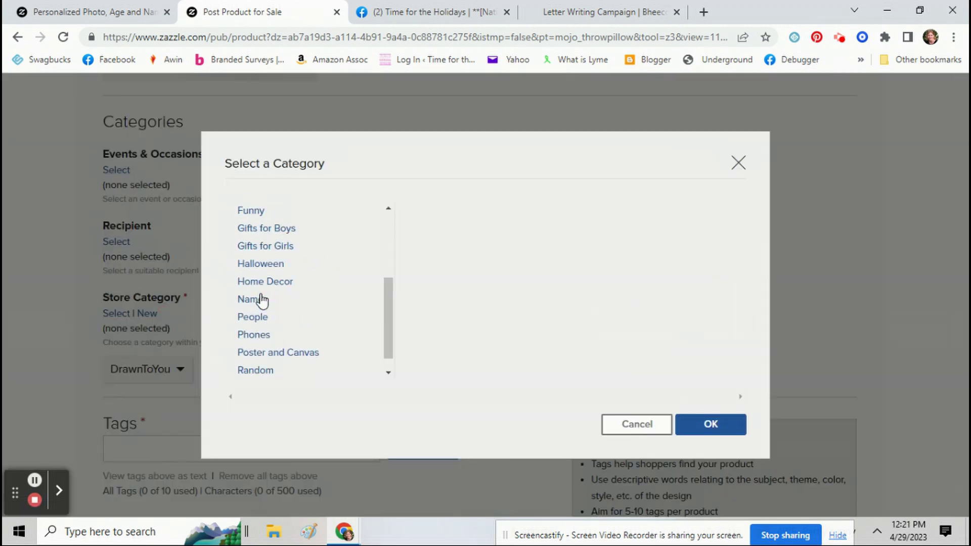
pyautogui.click(265, 281)
pyautogui.scroll(-3, 212, 304)
pyautogui.click(202, 307)
# - Add tags such as purple, teal, abstract art, fluid art, digital art, and post the pillow
pyautogui.write('purple, black, blue, teal, abstract art, modern, fluid art, pour paiting, digital art, colorful')
pyautogui.press('Return')
pyautogui.scroll(-12, 124, 275)
pyautogui.click(518, 351)
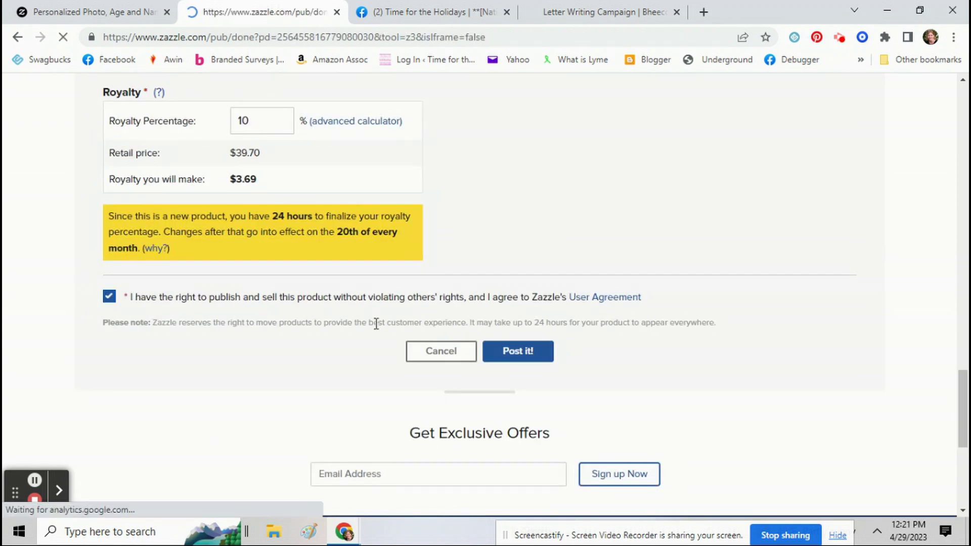
pyautogui.scroll(-4, 411, 329)
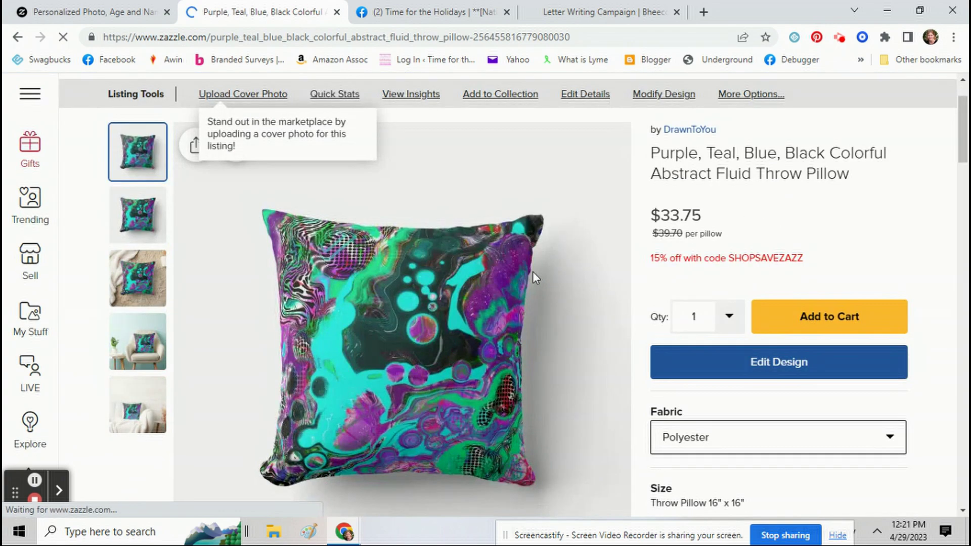
# - From the live pillow listing's transfer suggestions, put the design onto a Round Pillow
pyautogui.scroll(-8, 436, 266)
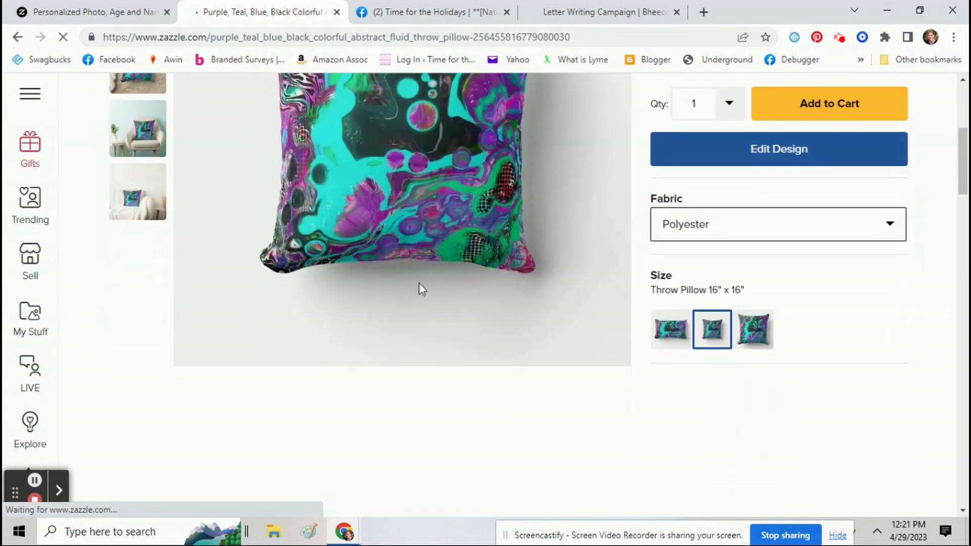
pyautogui.scroll(-5, 411, 287)
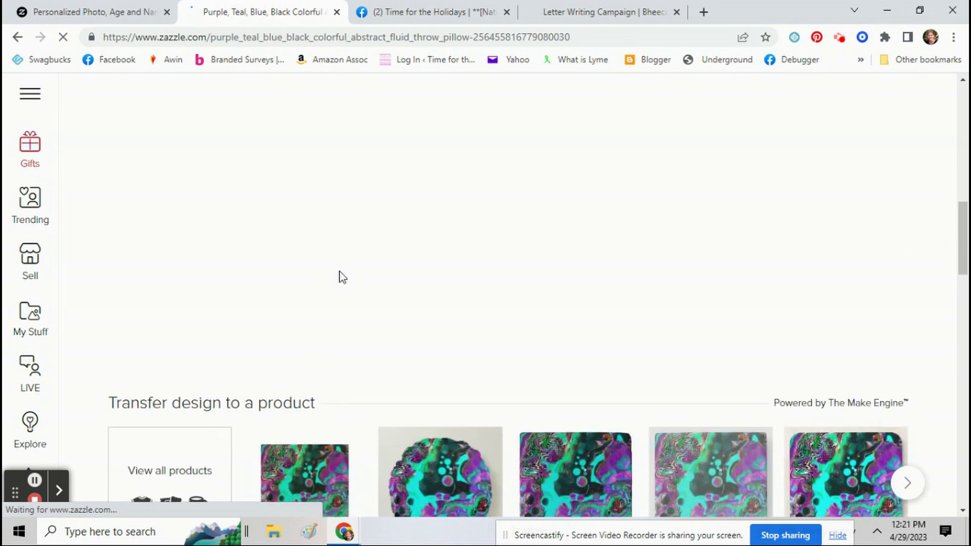
pyautogui.scroll(-8, 343, 277)
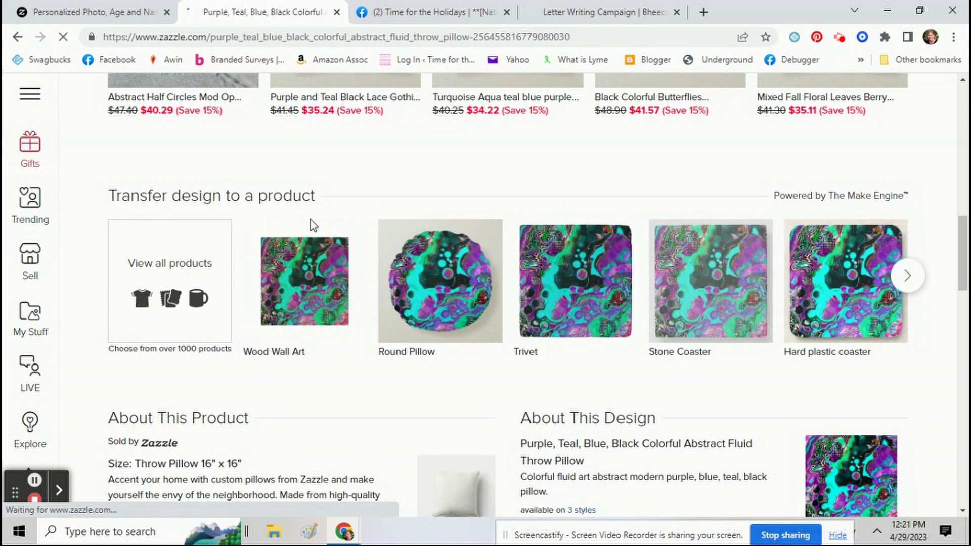
pyautogui.click(483, 315)
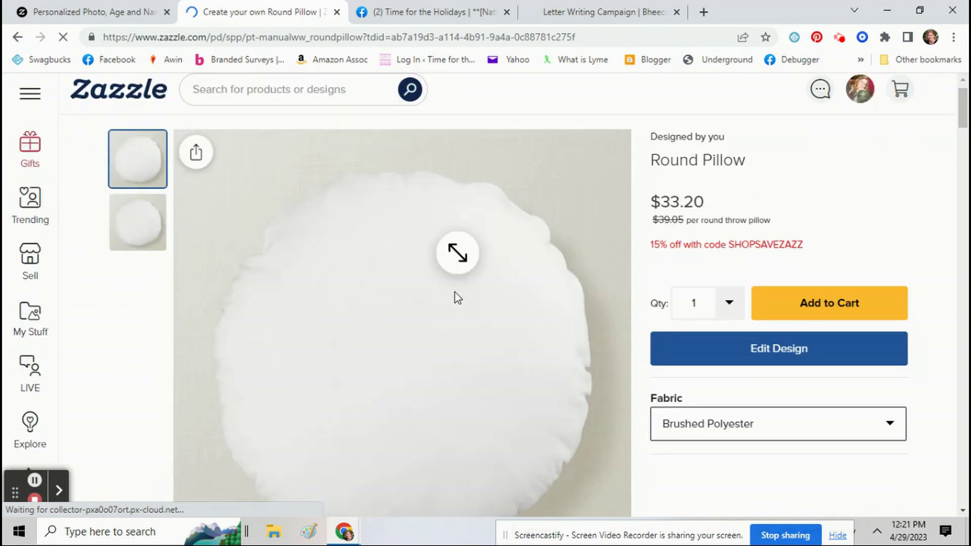
# - Fill the round pillow's front and back with the fluid art, then open its sale listing form
pyautogui.scroll(-1, 577, 309)
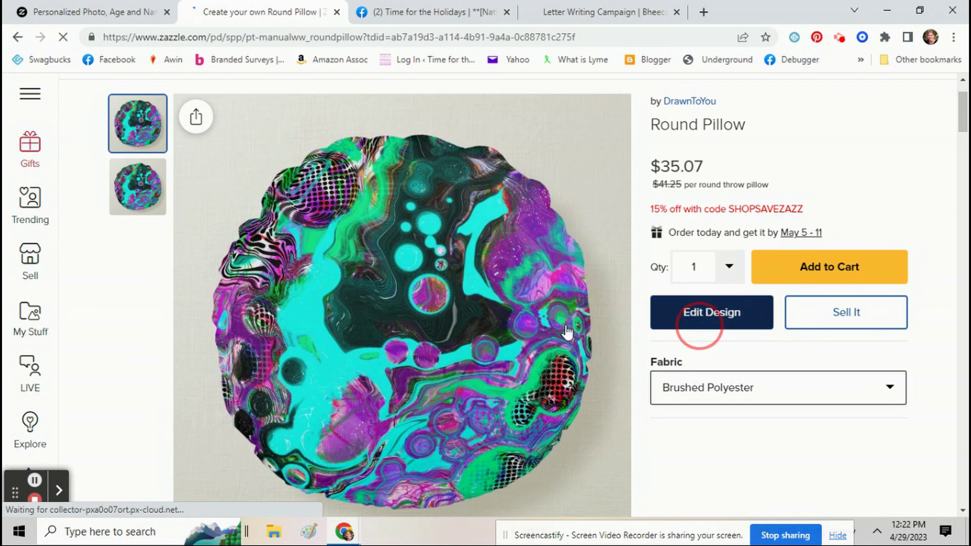
pyautogui.click(696, 323)
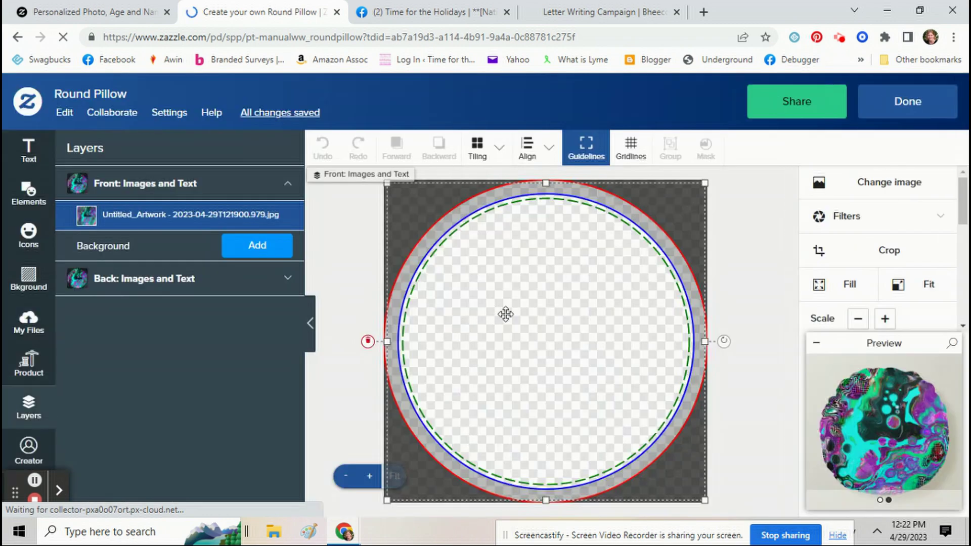
pyautogui.click(859, 285)
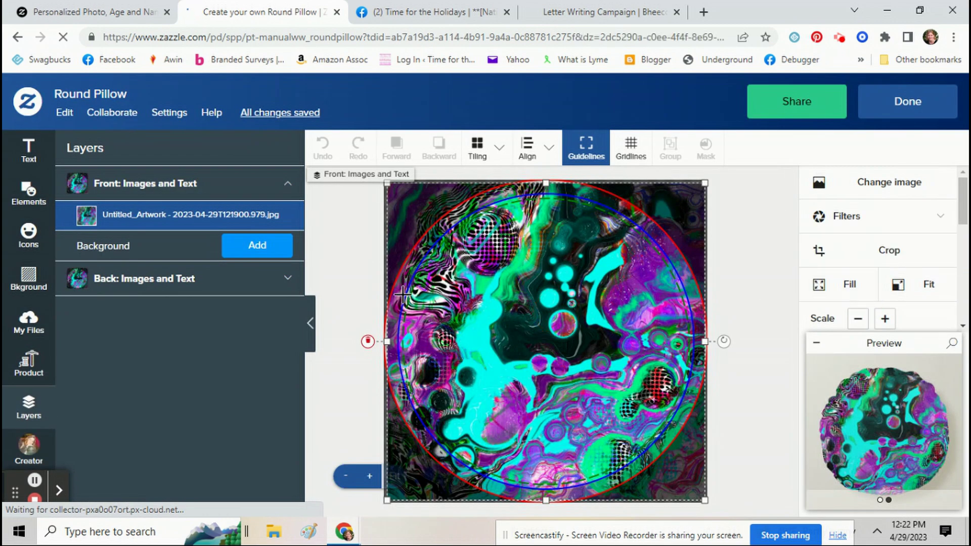
pyautogui.click(251, 282)
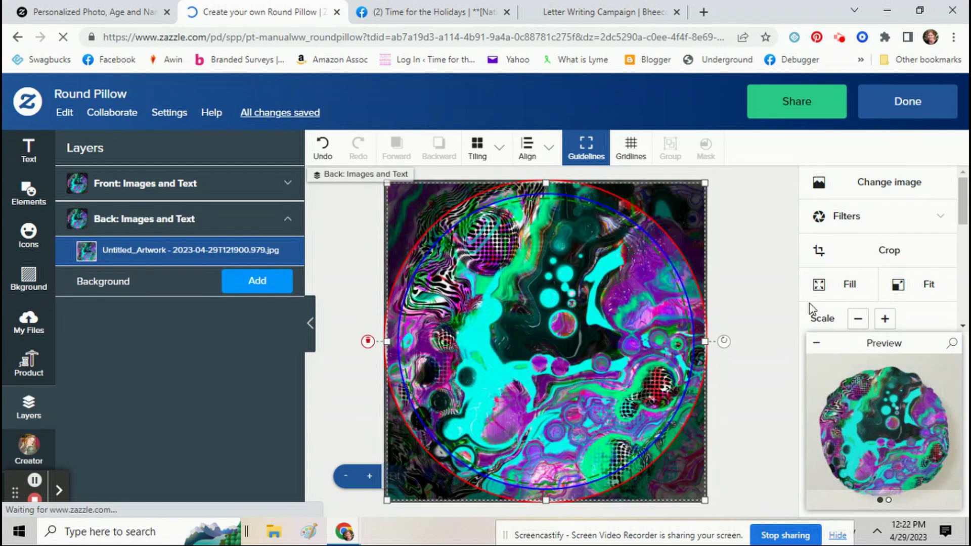
pyautogui.click(849, 286)
pyautogui.click(905, 103)
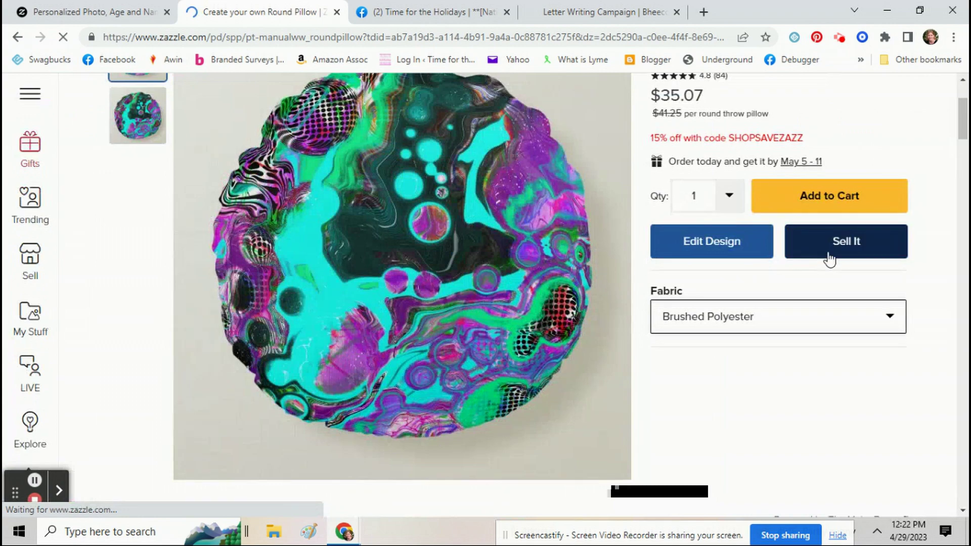
pyautogui.click(826, 256)
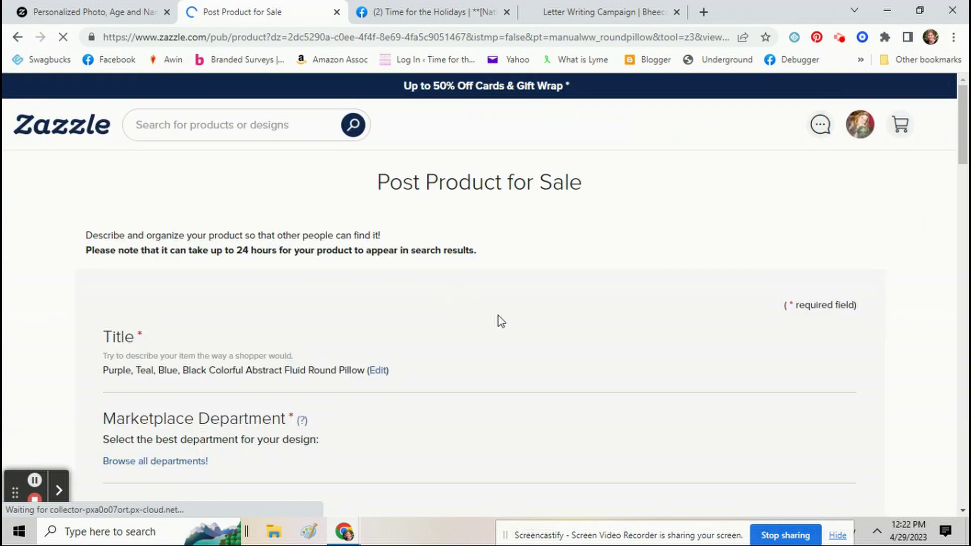
# - File the pillow under Home & Living > Throw Pillows and insert 'round' before 'pillow' in the description
pyautogui.scroll(-3, 330, 354)
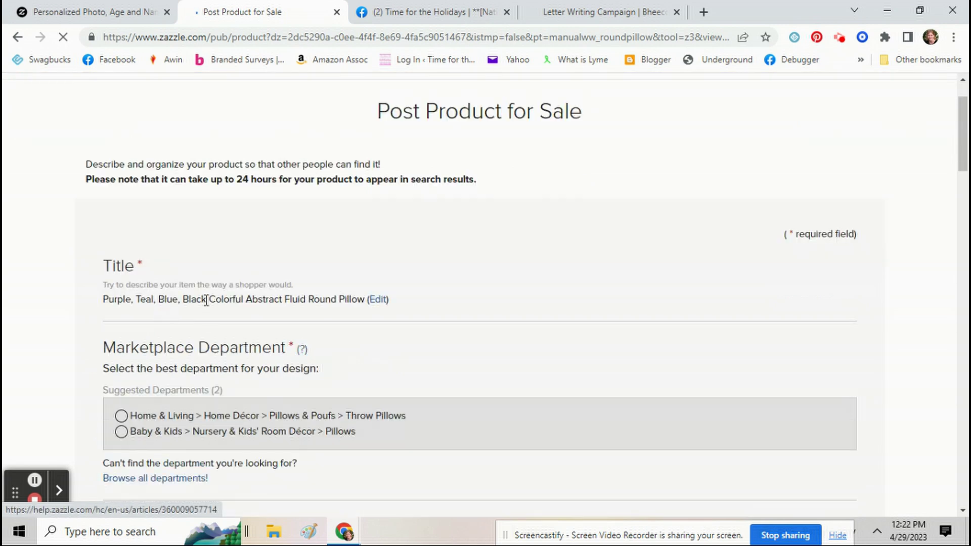
pyautogui.click(189, 342)
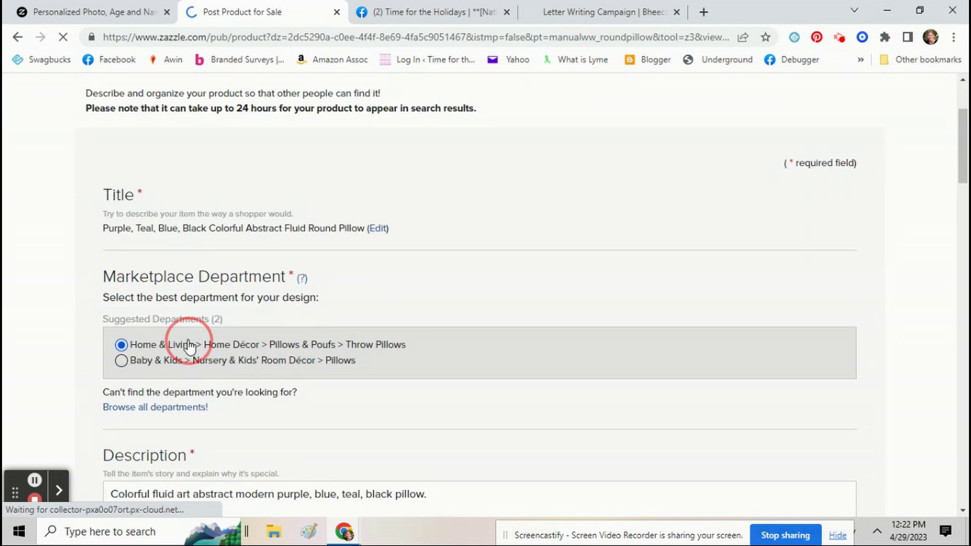
pyautogui.scroll(-4, 384, 234)
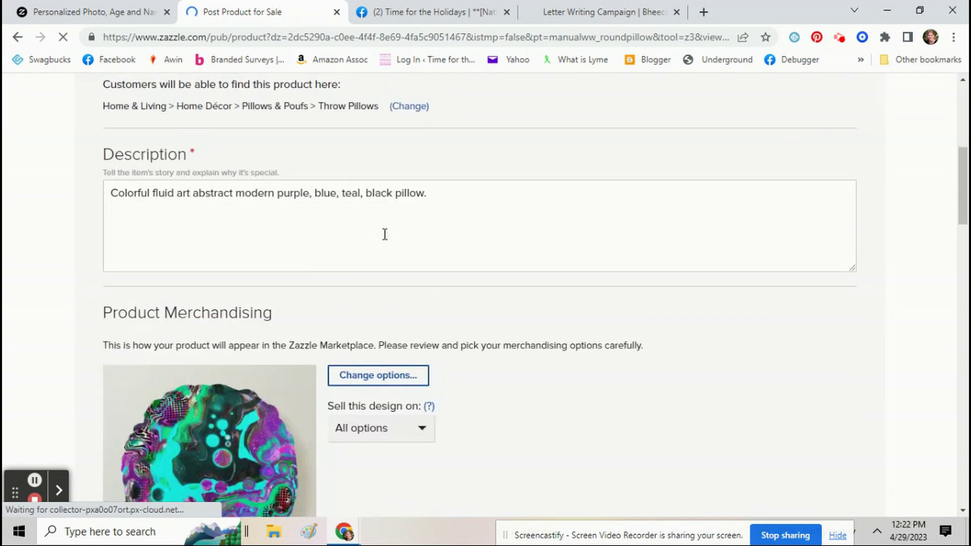
pyautogui.click(396, 195)
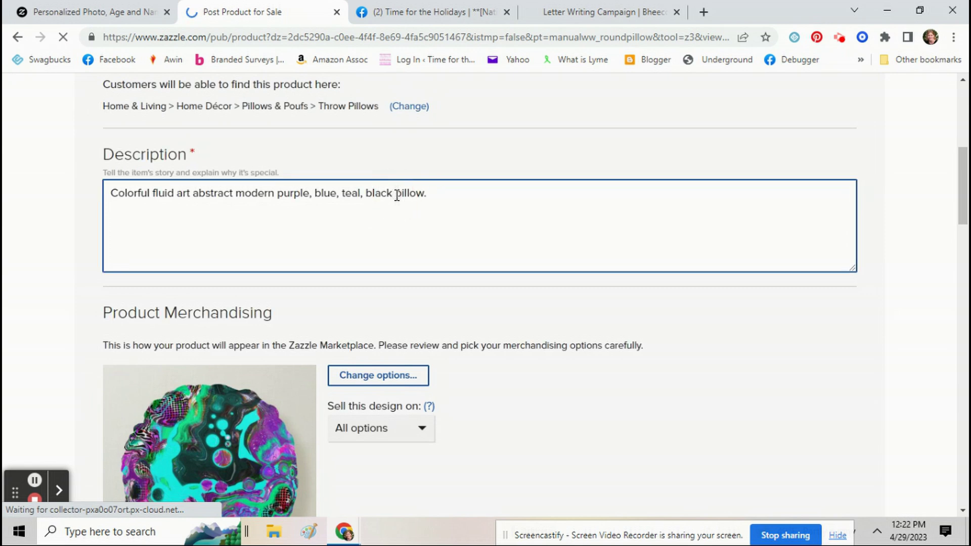
pyautogui.write('round')
# - Accept the publishing rights agreement and post the round pillow listing
pyautogui.scroll(-10, 397, 195)
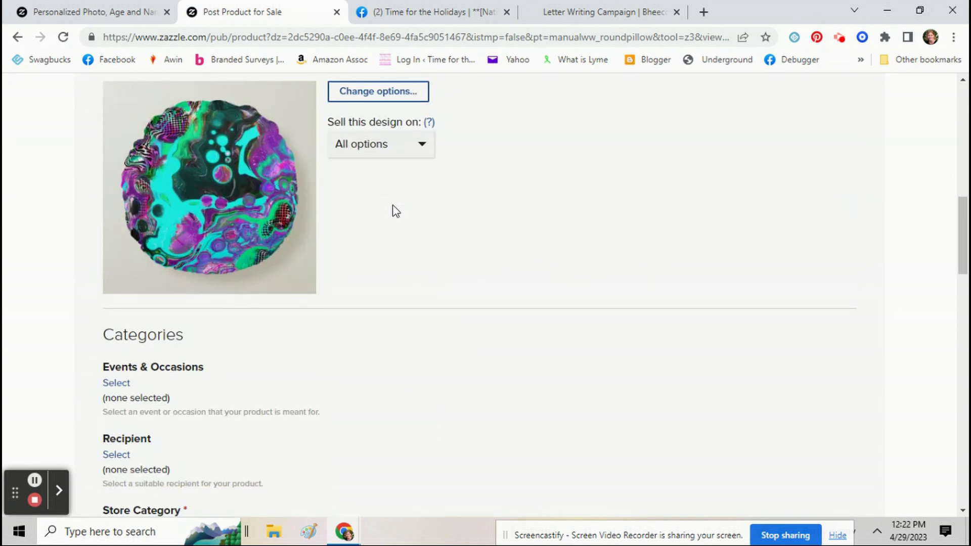
pyautogui.scroll(-1, 140, 190)
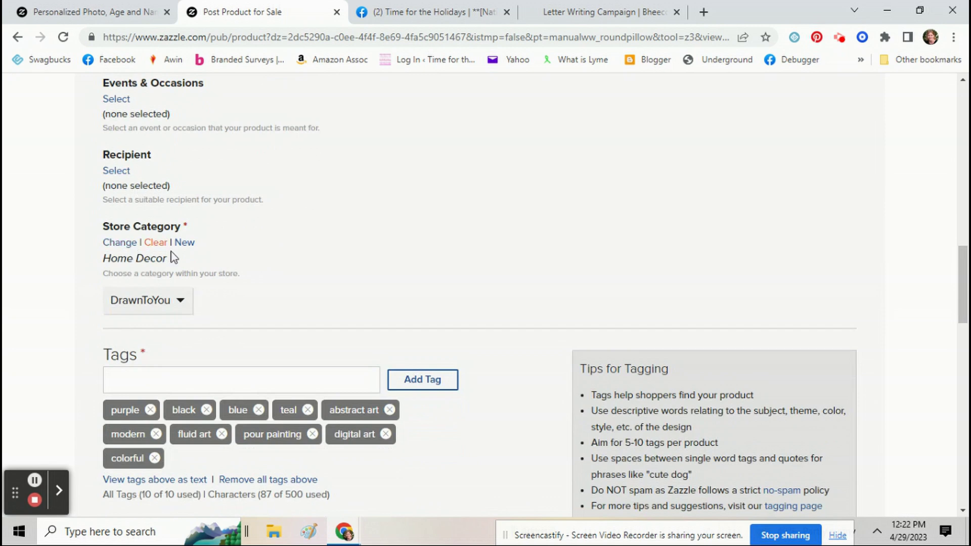
pyautogui.scroll(-3, 202, 298)
pyautogui.scroll(-9, 211, 297)
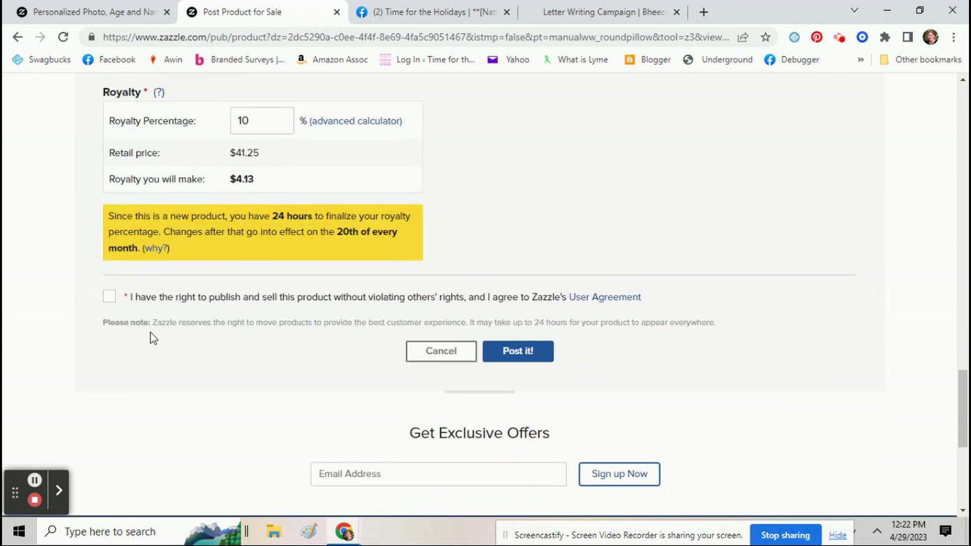
pyautogui.click(154, 302)
pyautogui.click(499, 357)
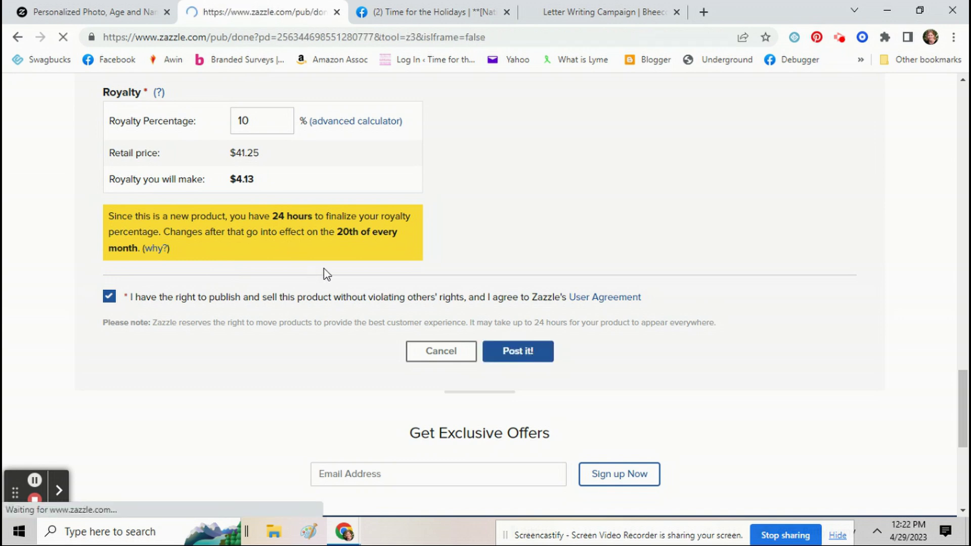
# - Browse the round pillow's 'Transfer design to a product' carousel and open View all products
pyautogui.scroll(-3, 253, 313)
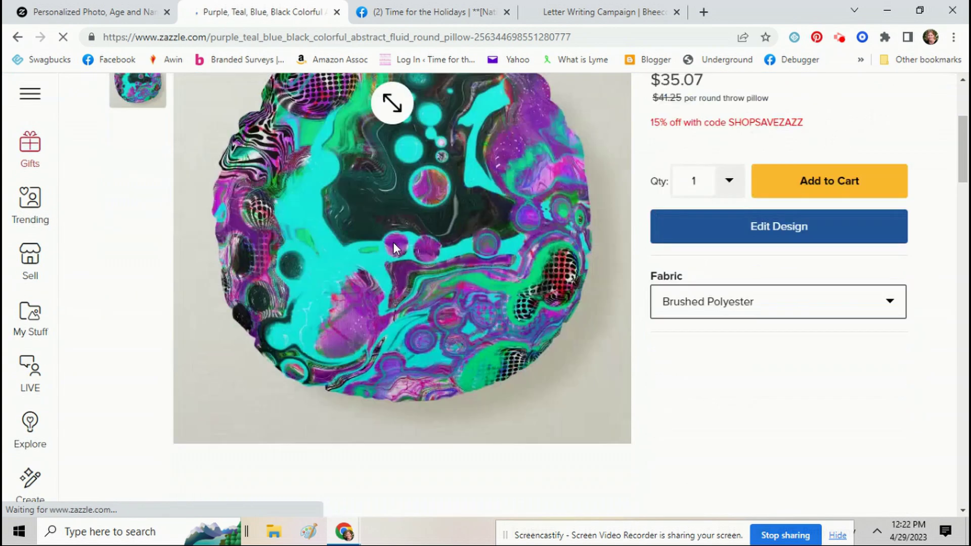
pyautogui.scroll(-4, 394, 248)
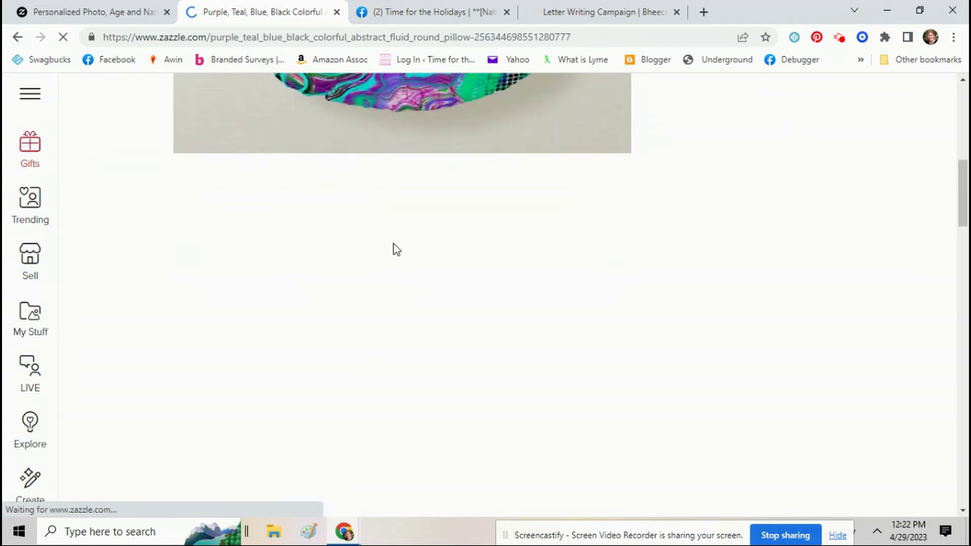
pyautogui.scroll(-3, 383, 265)
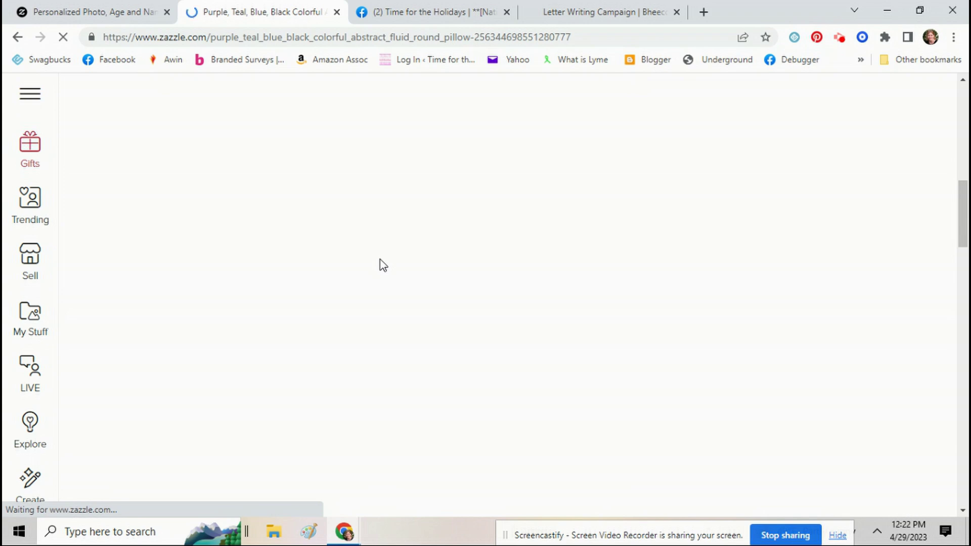
pyautogui.scroll(-5, 382, 266)
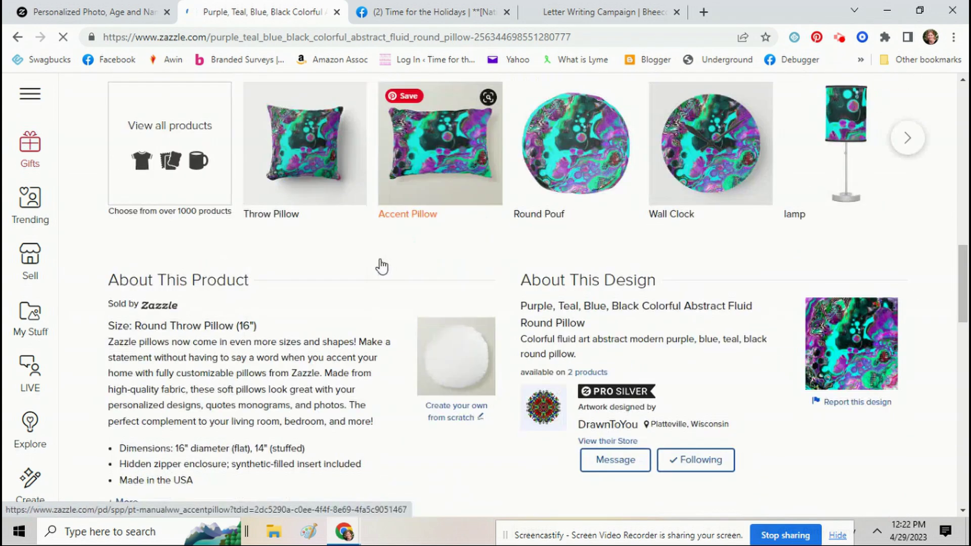
pyautogui.scroll(1, 471, 265)
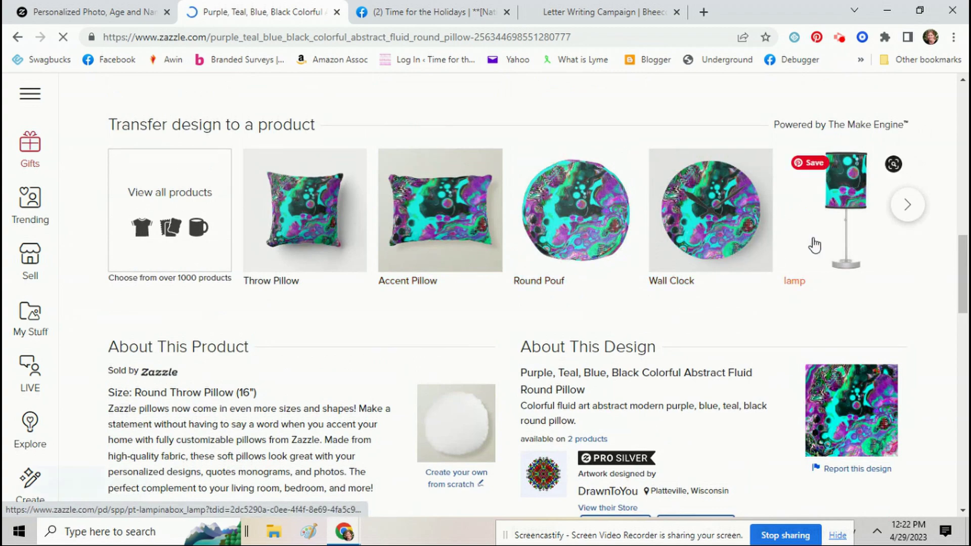
pyautogui.click(906, 208)
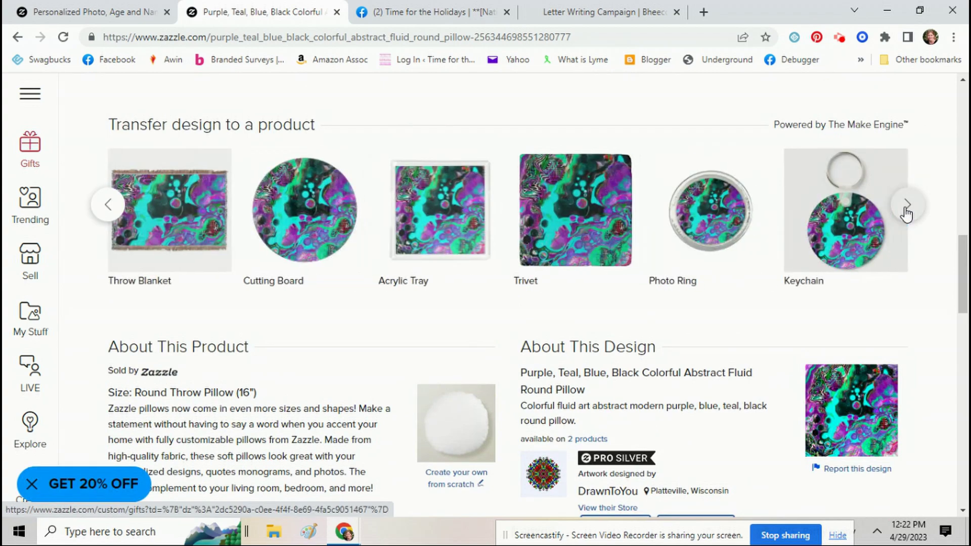
pyautogui.click(105, 208)
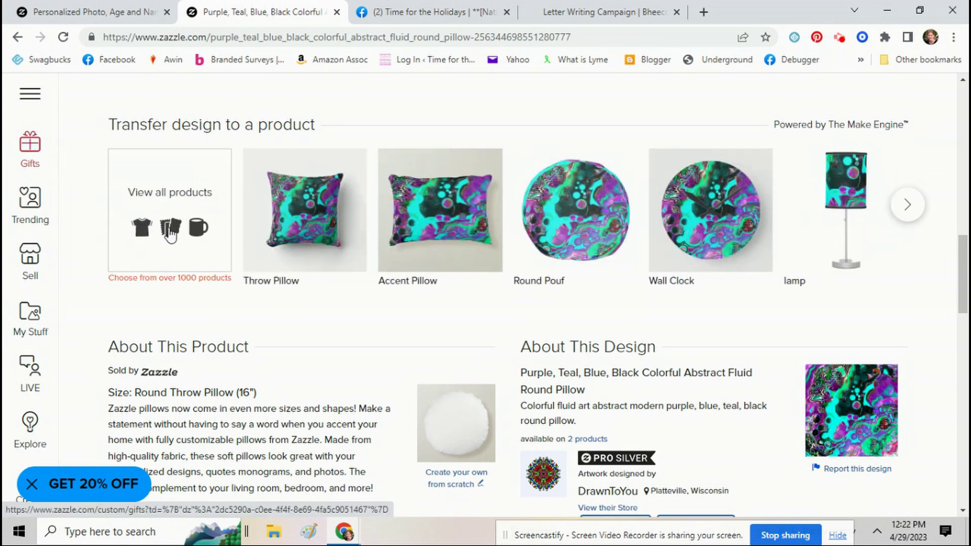
pyautogui.click(194, 228)
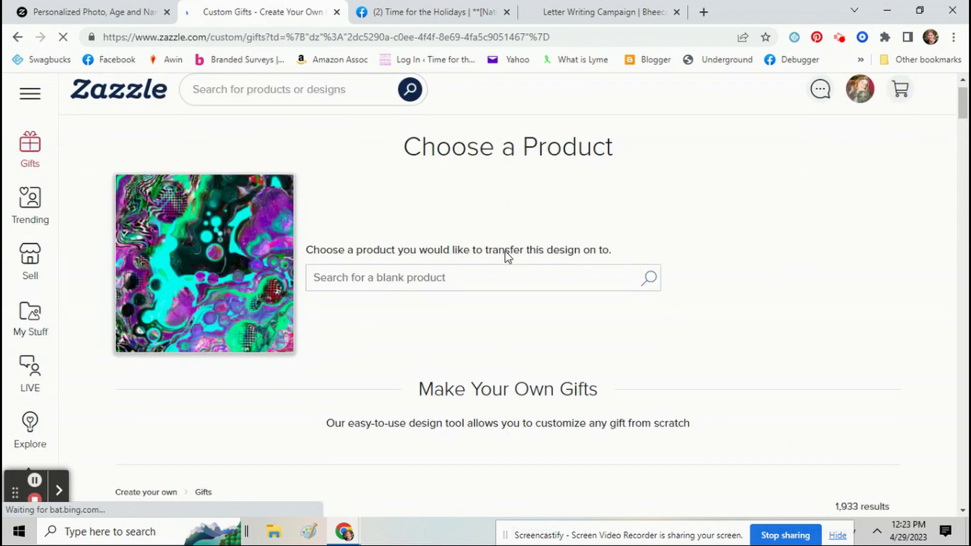
# - Choose Classic Round Stickers from the product grid to open the design on a sticker
pyautogui.scroll(-10, 507, 257)
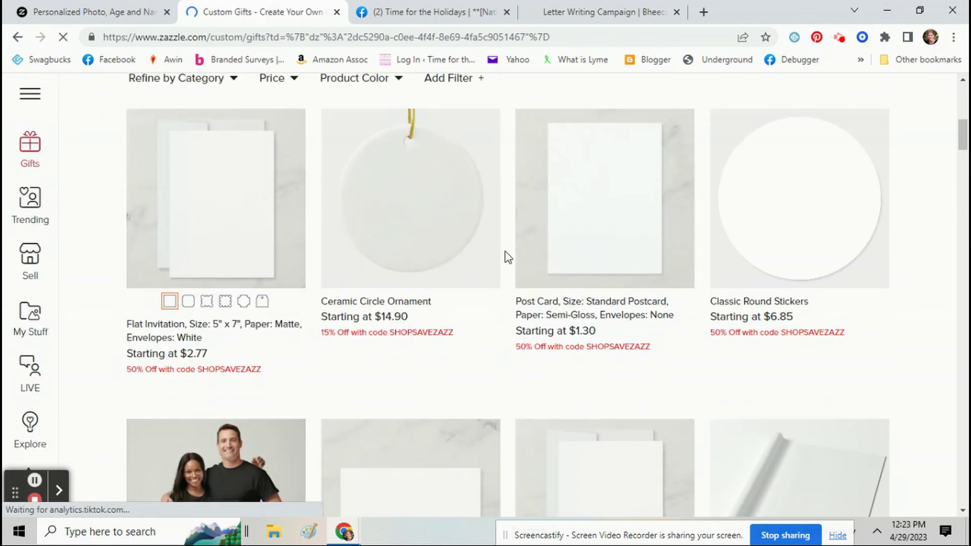
pyautogui.scroll(-1, 508, 257)
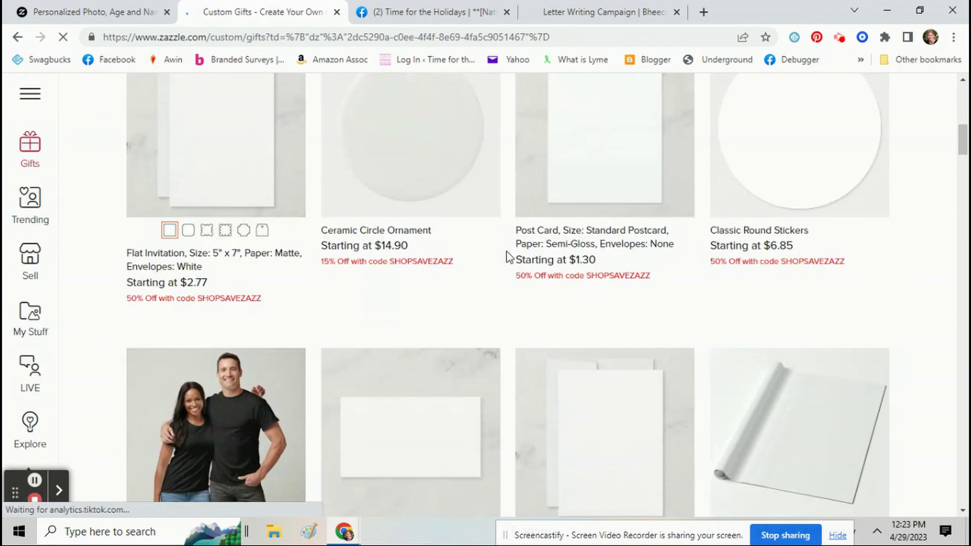
pyautogui.click(766, 181)
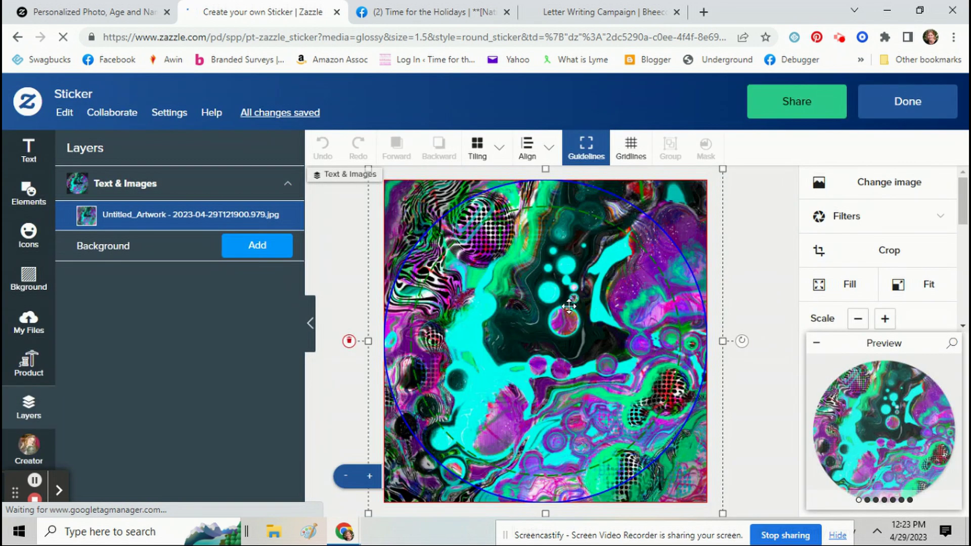
# - Make the fluid artwork fill the whole round sticker and finish the design
pyautogui.click(541, 323)
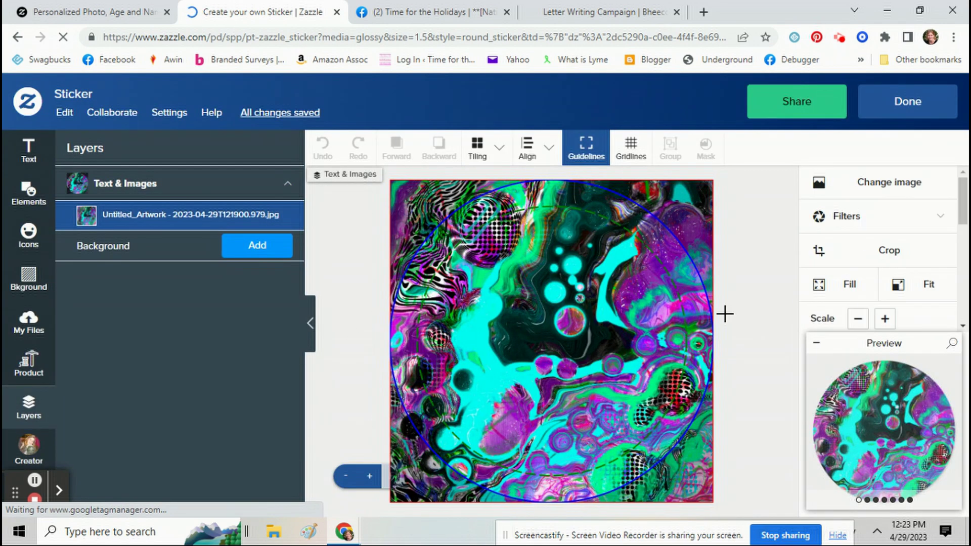
pyautogui.click(853, 295)
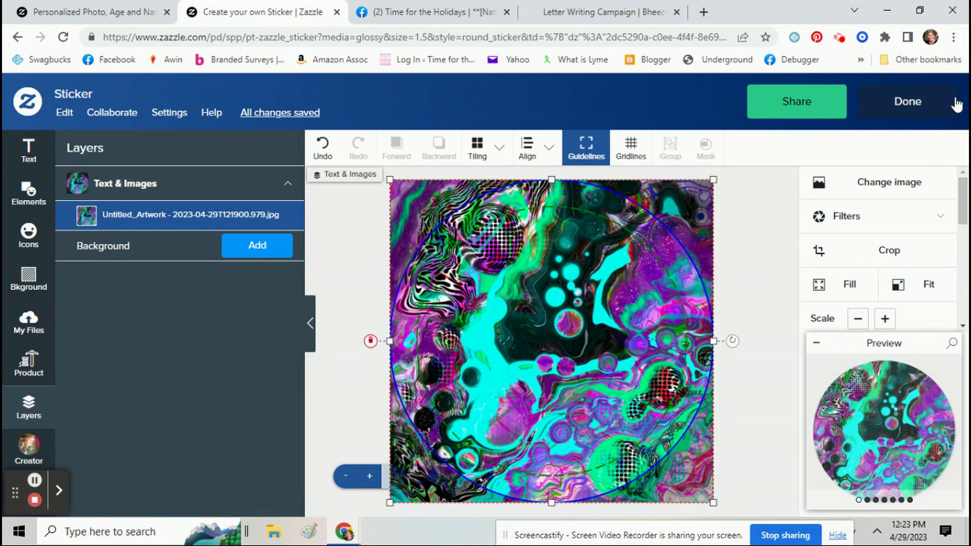
pyautogui.click(913, 106)
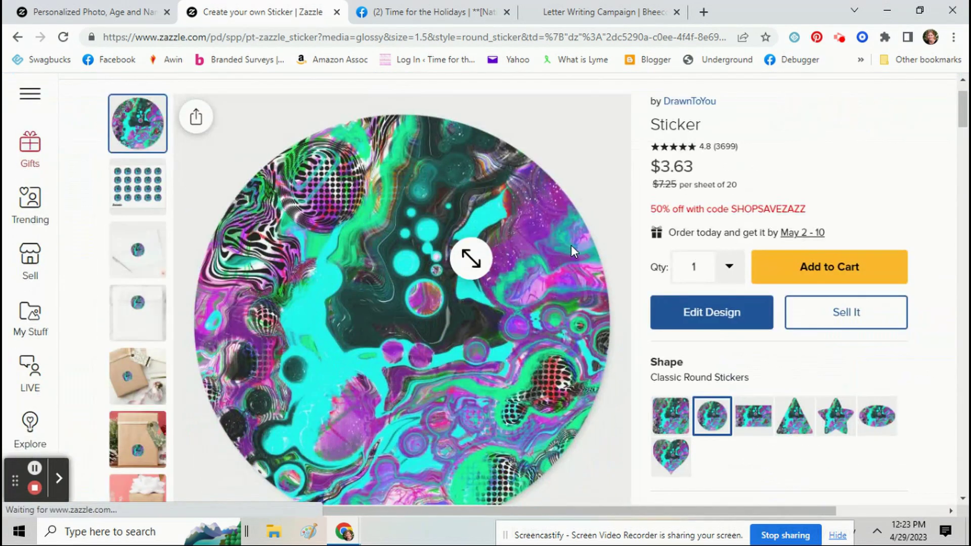
pyautogui.scroll(-1, 871, 242)
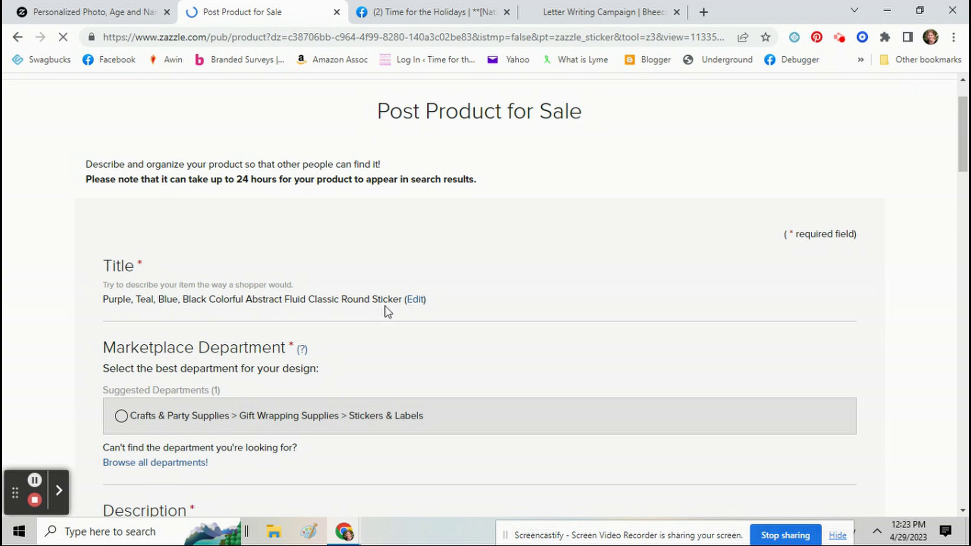
# - File the sticker under Stickers & Labels and replace 'round pillow' with 'stickers' in the description
pyautogui.scroll(-3, 374, 318)
pyautogui.click(337, 279)
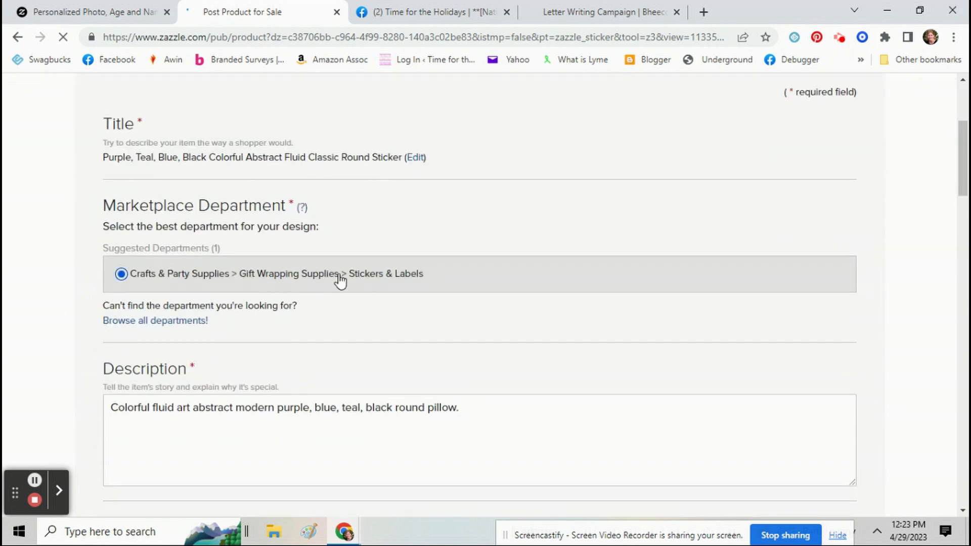
pyautogui.scroll(-1, 277, 303)
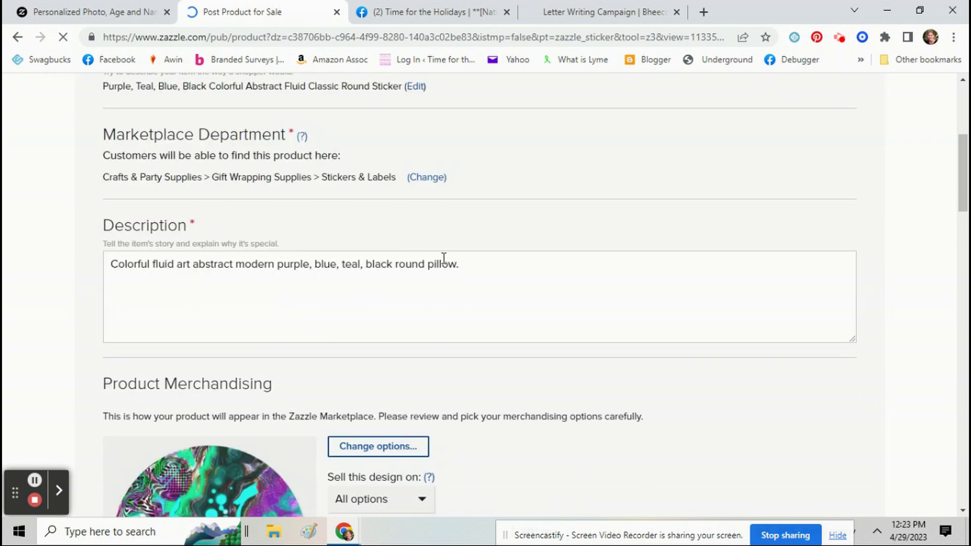
pyautogui.moveTo(467, 262); pyautogui.dragTo(397, 258)
pyautogui.write('sitckers')
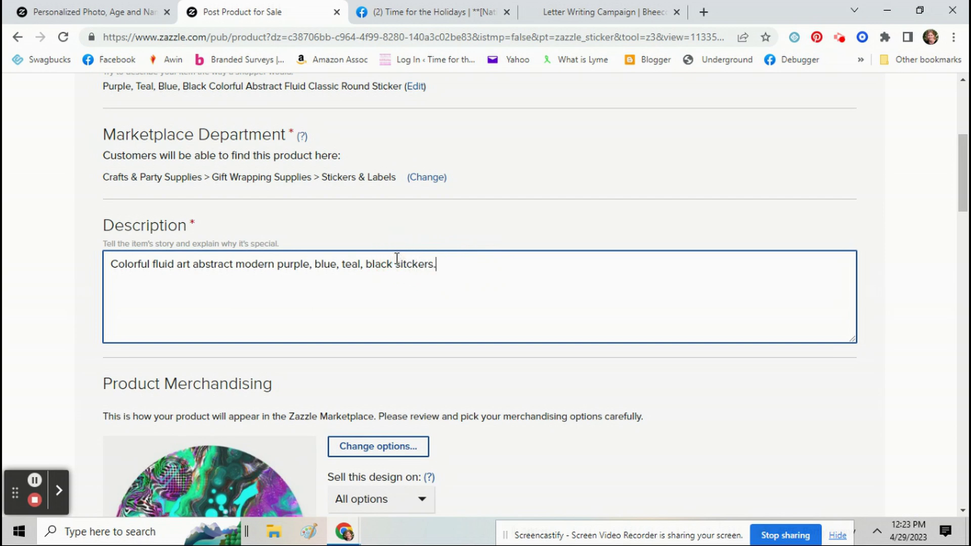
# - Accept the publishing rights agreement and post the sticker listing
pyautogui.scroll(-10, 354, 273)
pyautogui.scroll(-3, 225, 266)
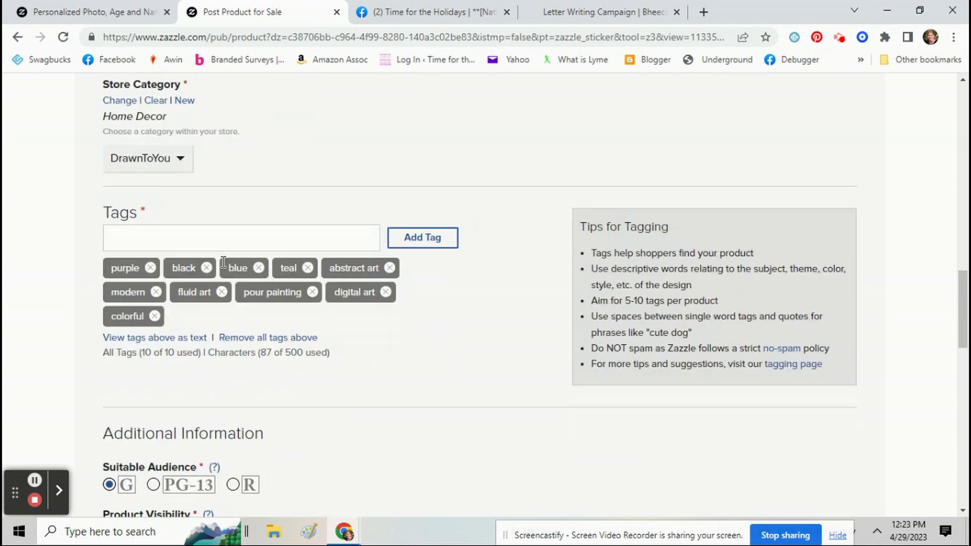
pyautogui.scroll(-5, 222, 283)
pyautogui.scroll(-5, 218, 324)
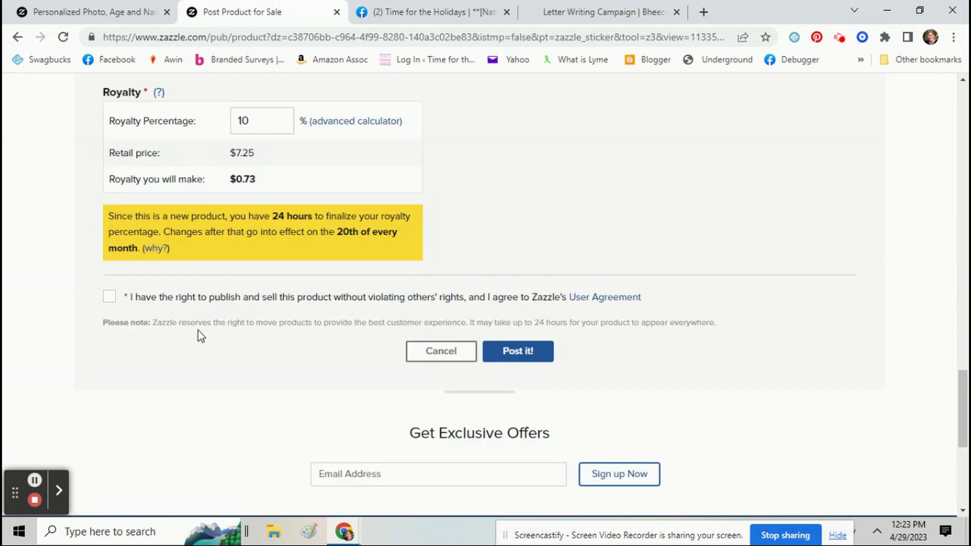
pyautogui.click(197, 299)
pyautogui.click(504, 353)
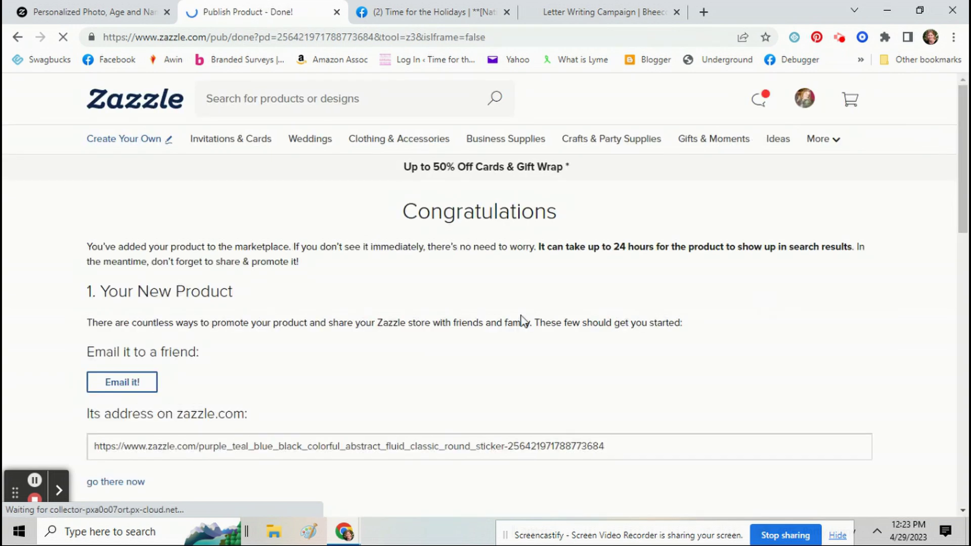
# - Scroll the Congratulations page down to the live Classic Round Sticker's product address
pyautogui.scroll(-4, 523, 321)
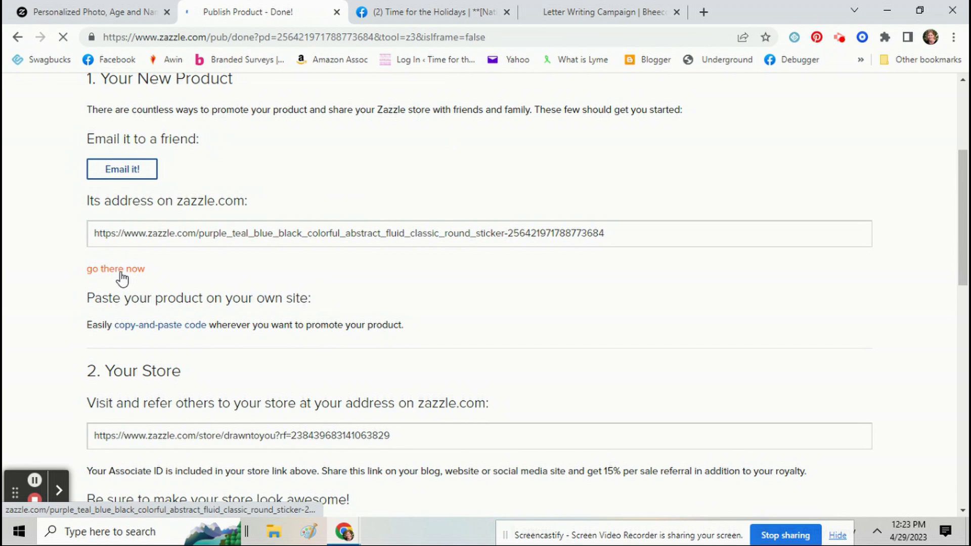